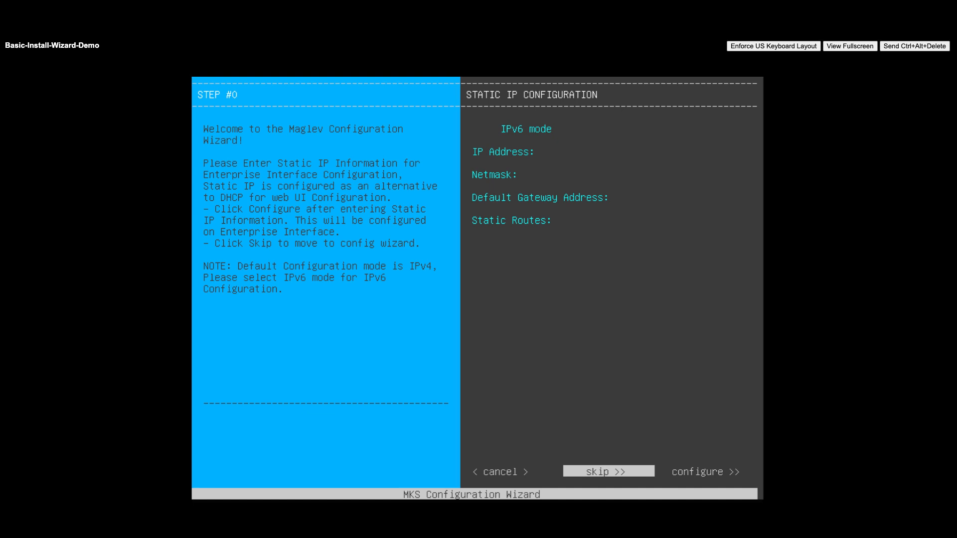
Skip the static IP configuration and start the host setup using the MKS pre manufactured cluster mode
key(Return)
key(Up)
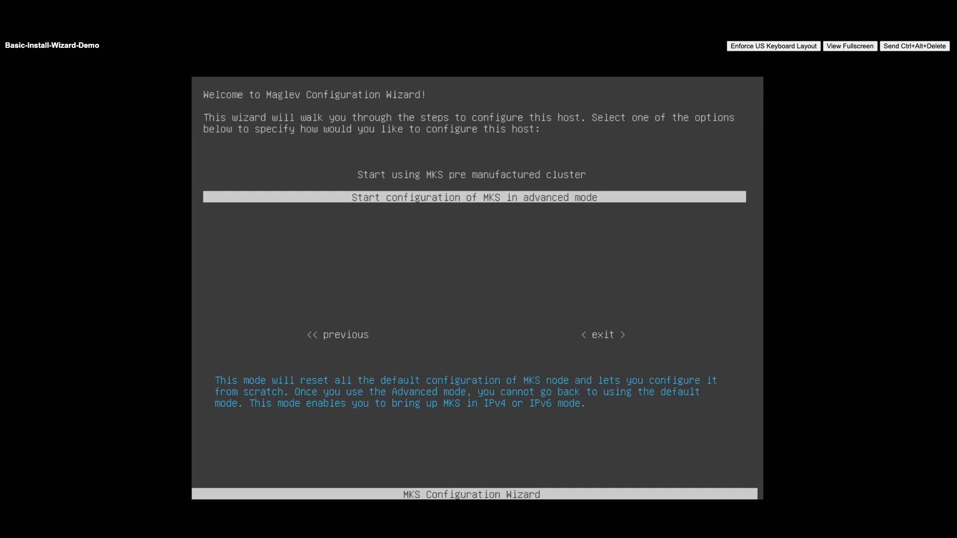
key(Up)
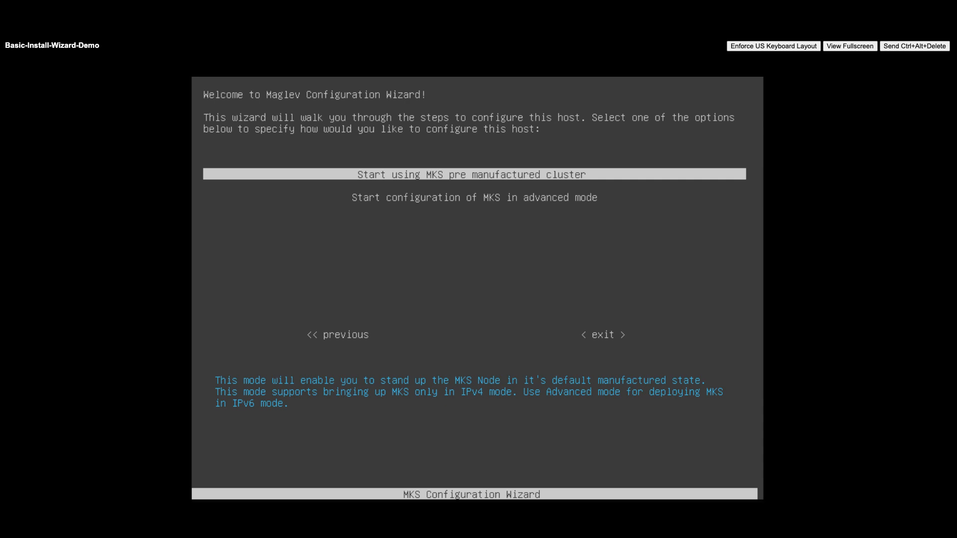
key(Return)
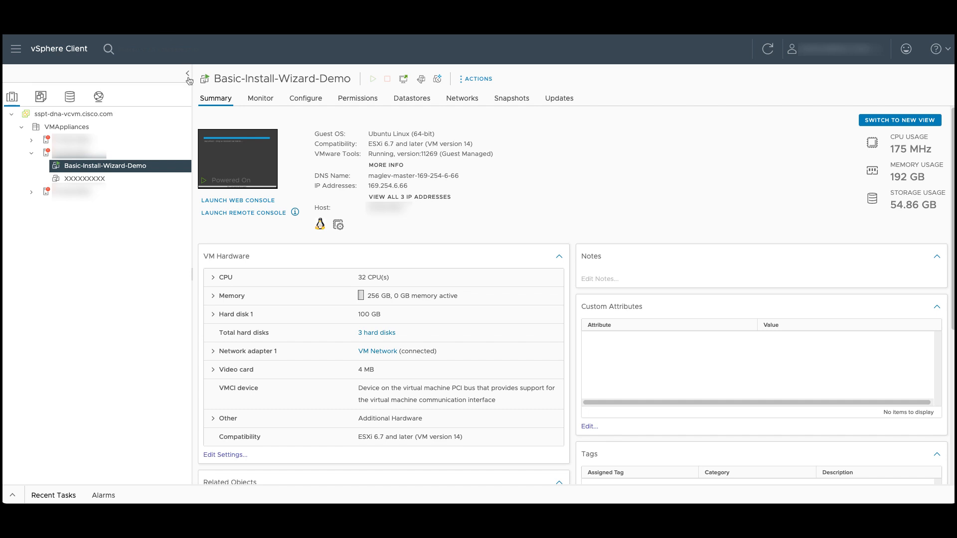
Switch to the vSphere Client and check the MAC address of Network adapter 1 on the Basic-Install-Wizard-Demo machine
click(227, 351)
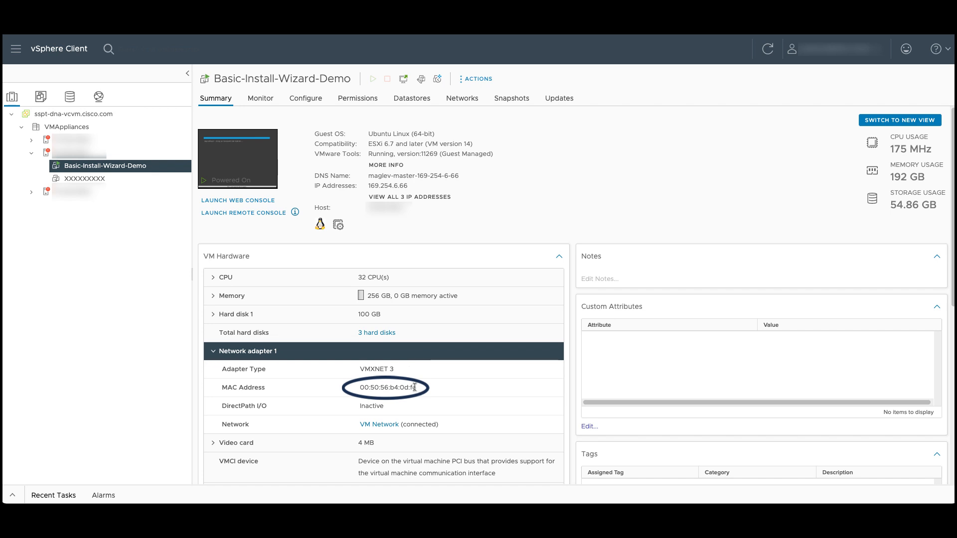
drag(417, 388, 397, 388)
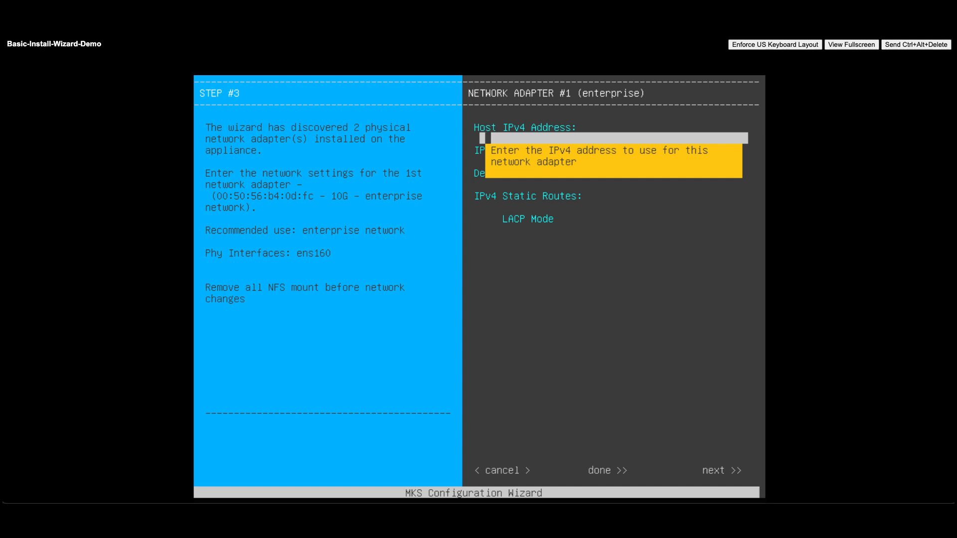
In the configuration wizard, enter the enterprise adapter's host IPv4 address, netmask 255.255.255.0 and default gateway, and accept the cluster adapter settings
text(***********)
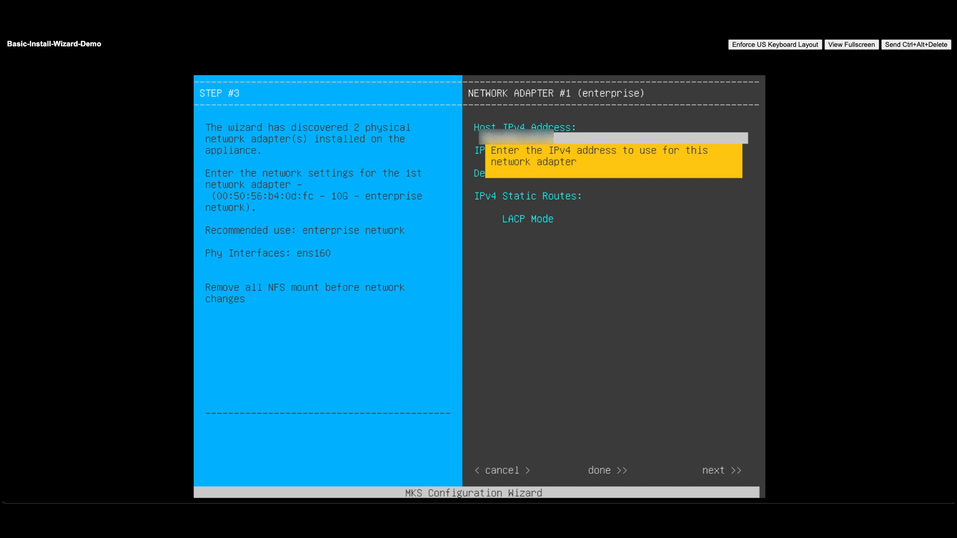
key(Tab)
text(255.255.255.0)
key(Tab)
text(***********)
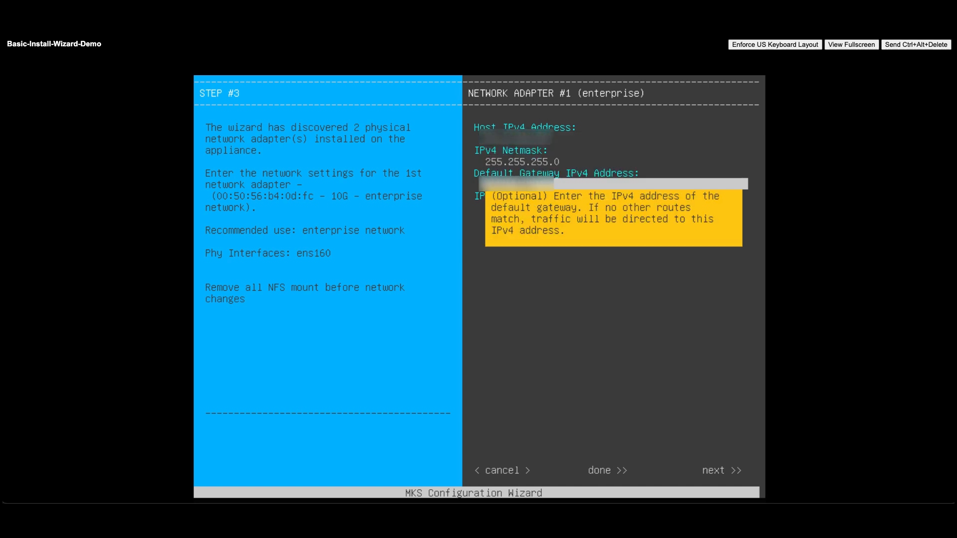
key(Tab)
key(Tab)
key(Tab)
key(Tab)
key(Tab)
key(Return)
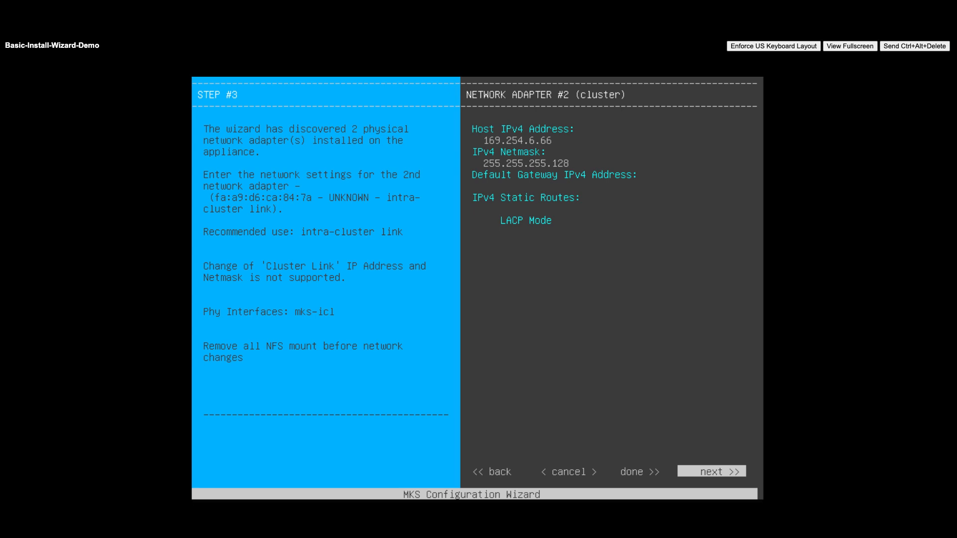
key(Return)
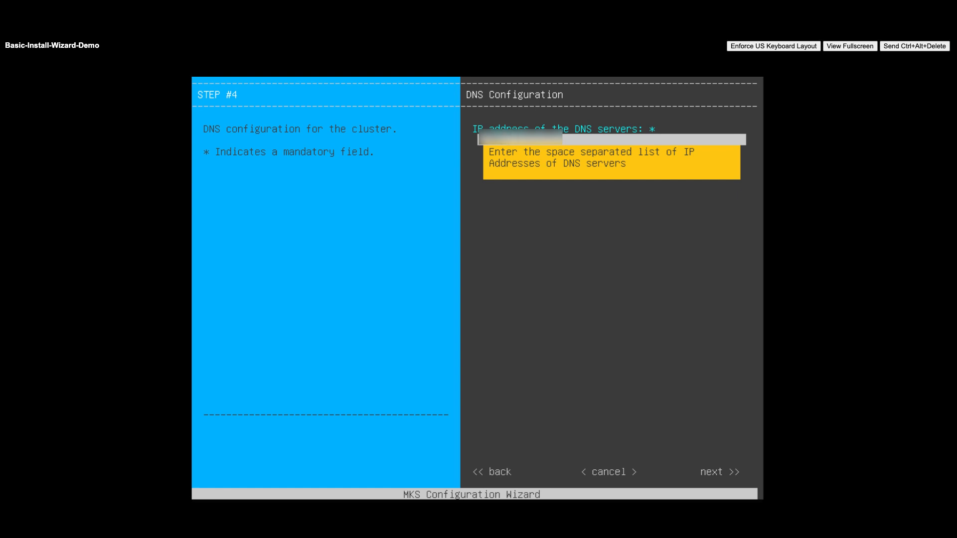
Enter the IP address of the DNS server for the cluster and continue past the DNS configuration
text(?.?????)
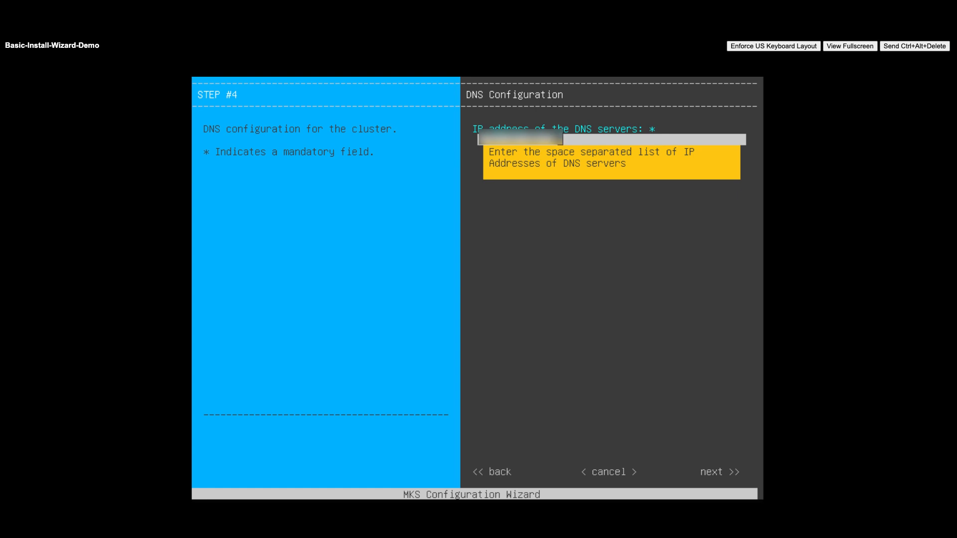
key(Tab)
key(Tab)
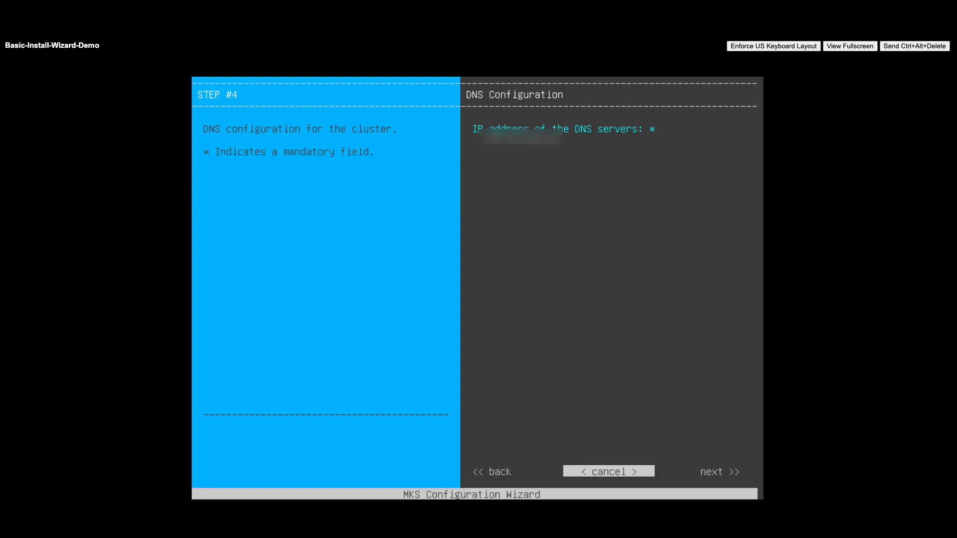
key(Tab)
key(Return)
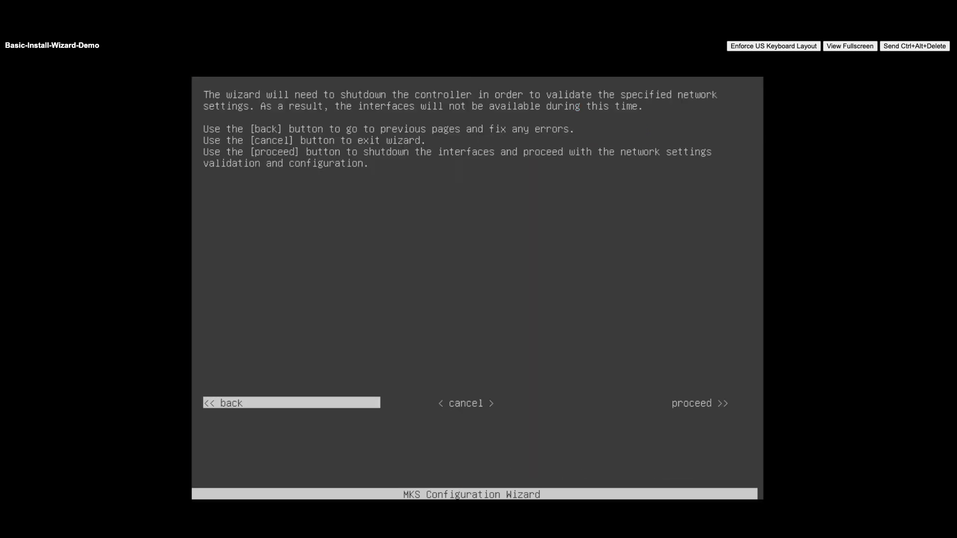
Proceed with shutting down the controller interfaces and validating the specified network settings
key(Tab)
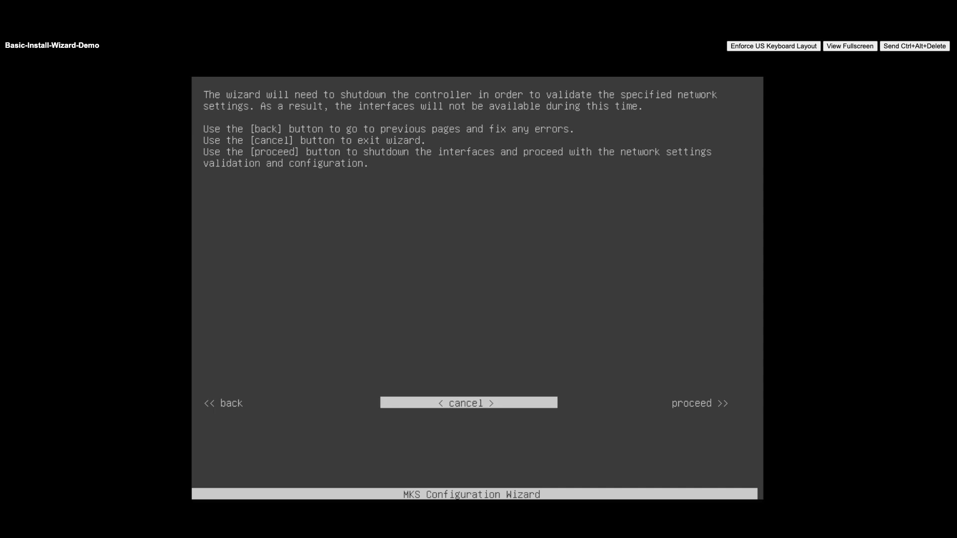
key(Tab)
key(Return)
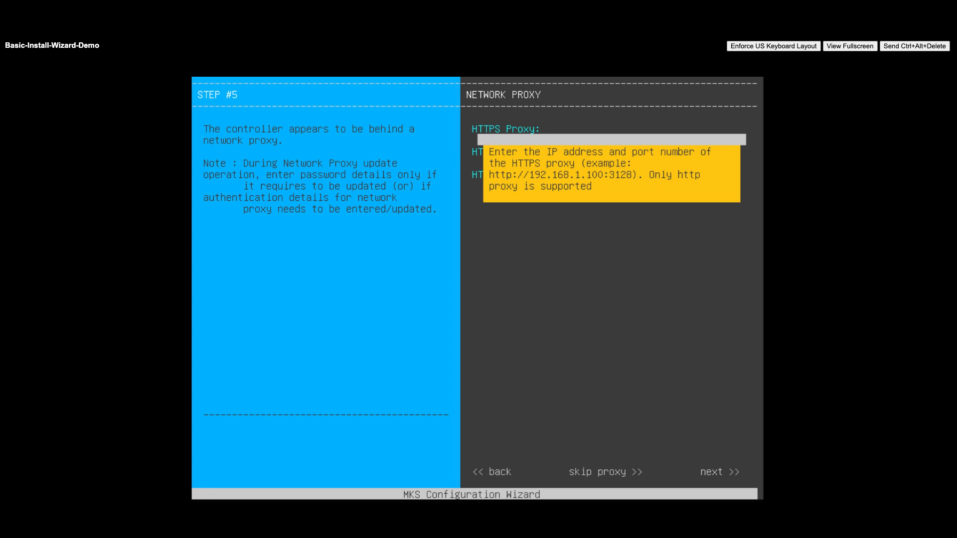
Skip the network proxy configuration and confirm continuing without a proxy
key(Tab)
key(Tab)
key(Tab)
key(Return)
key(Tab)
key(Return)
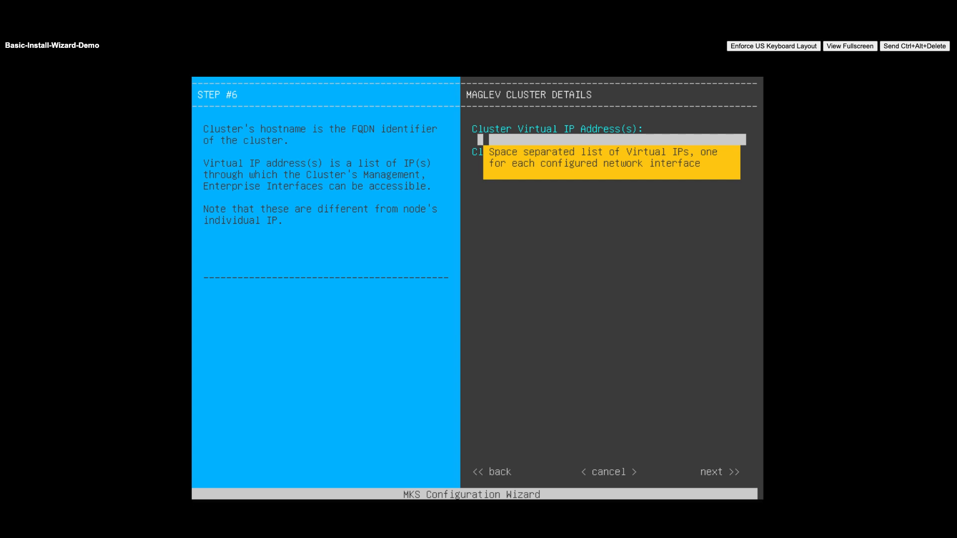
Leave the cluster virtual IP addresses and hostname empty and continue past the Maglev cluster details
key(Tab)
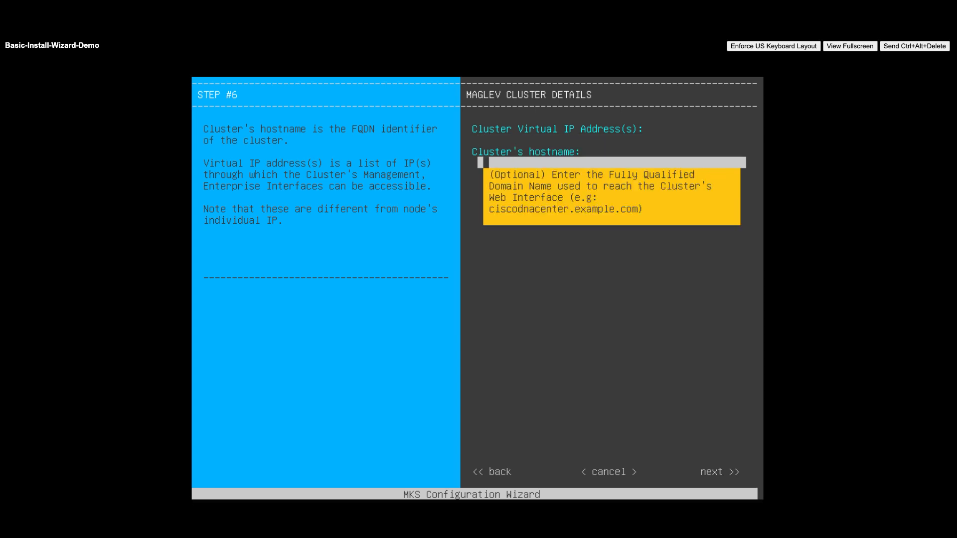
key(Tab)
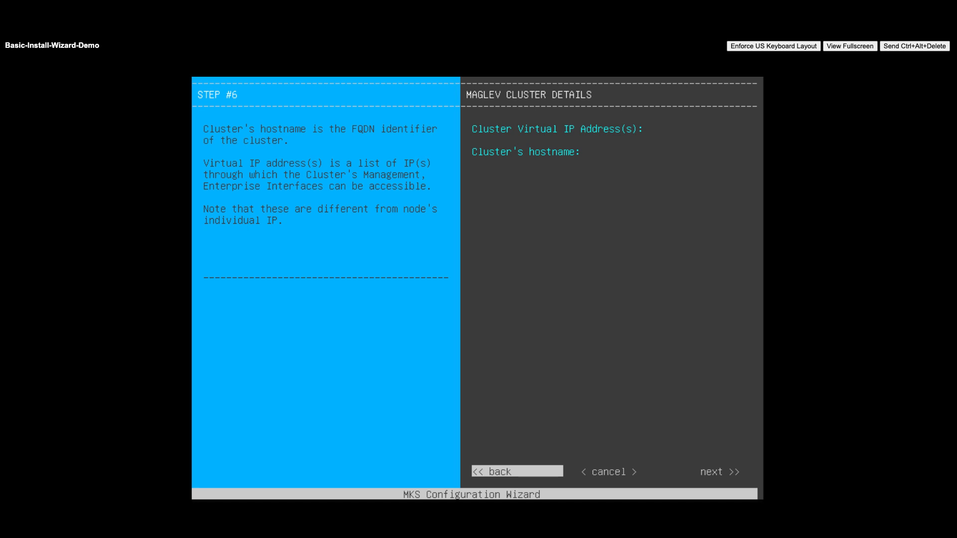
key(Tab)
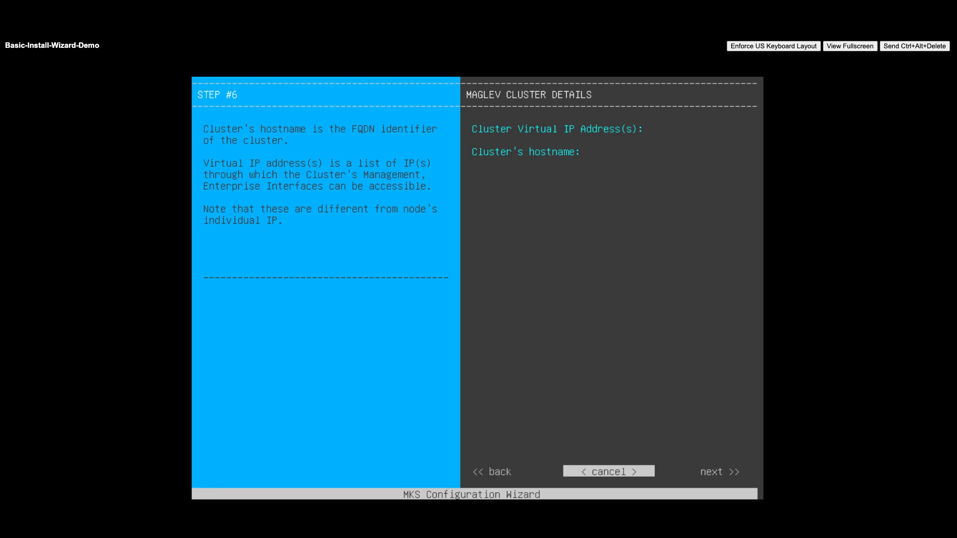
key(Tab)
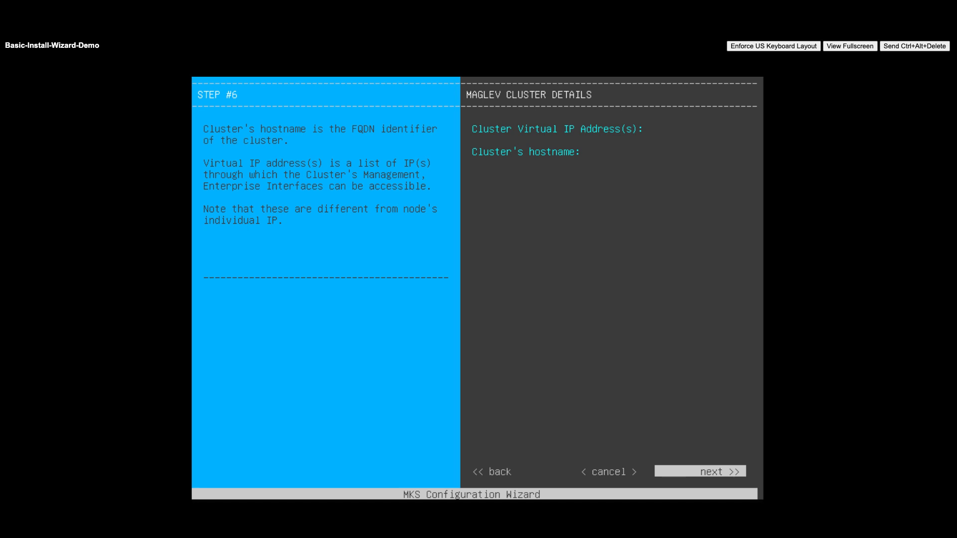
key(Return)
Set and re-enter the Linux password for the maglev user, and continue without generating a password
text(******)
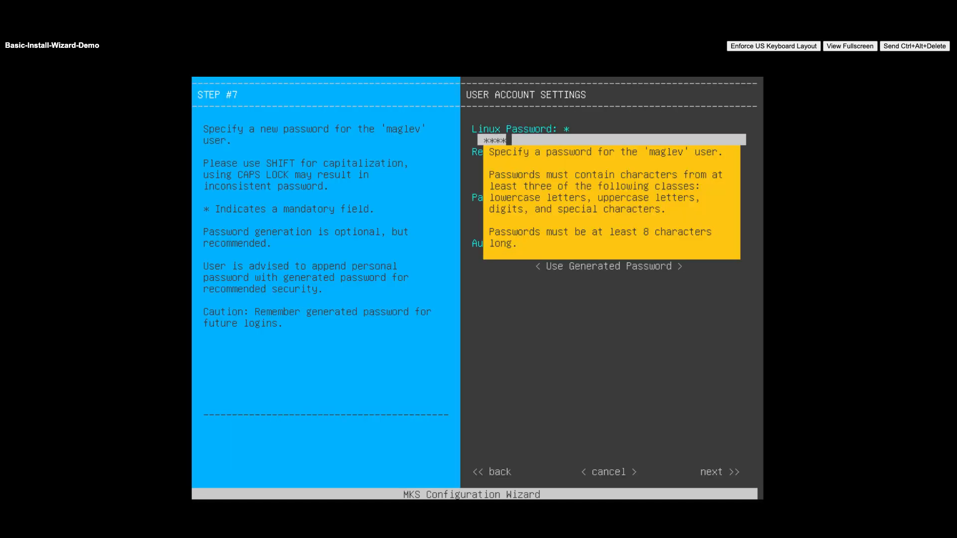
text(***)
key(Tab)
text(********)
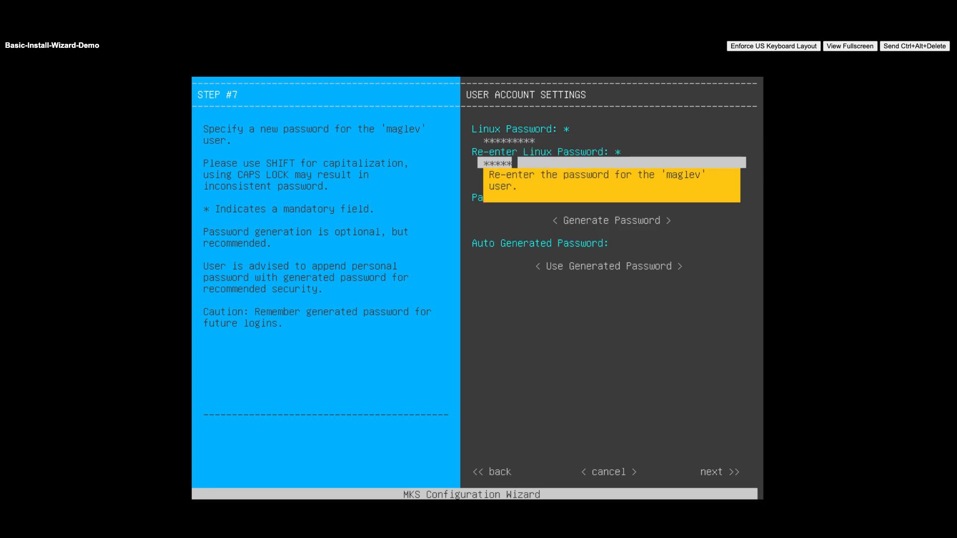
text(*)
key(Tab)
key(Tab)
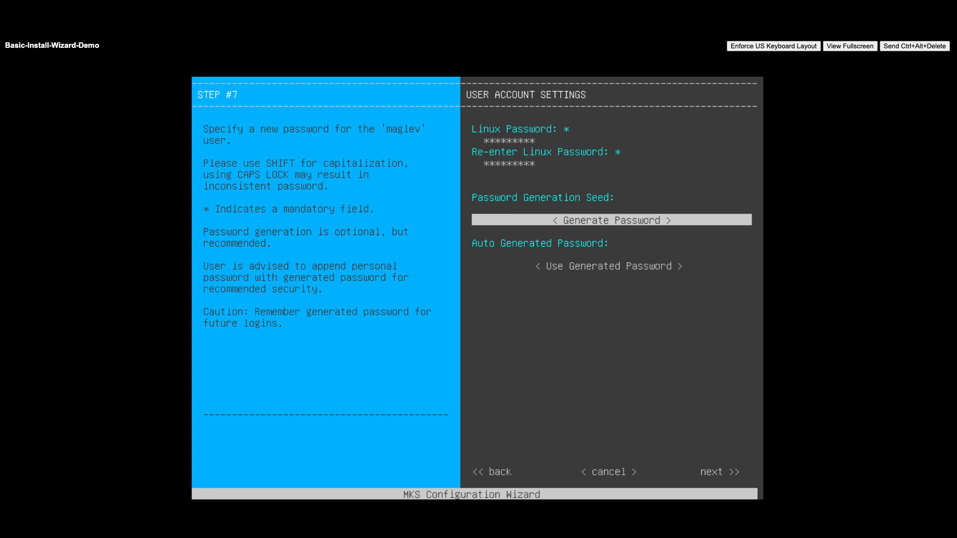
key(Tab)
key(Tab)
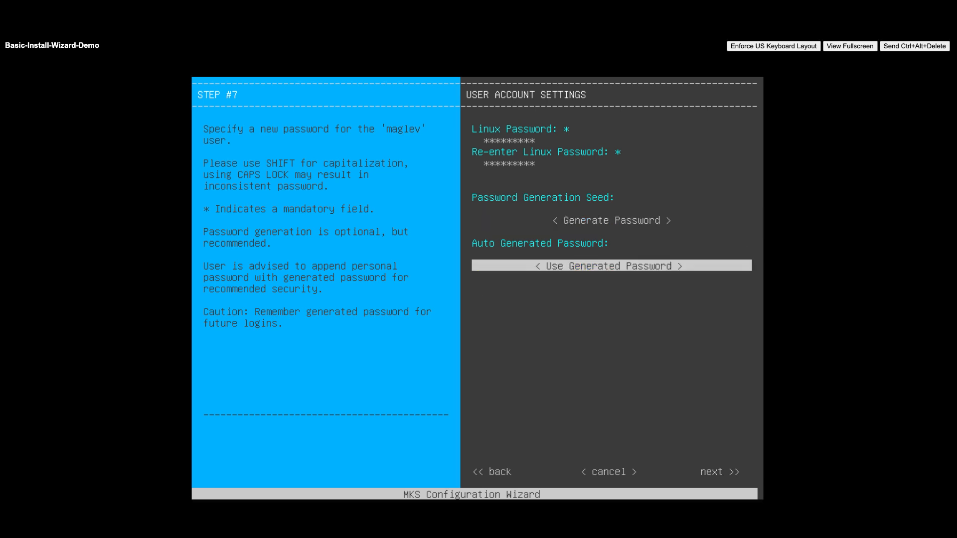
key(Tab)
key(Tab)
key(Tab)
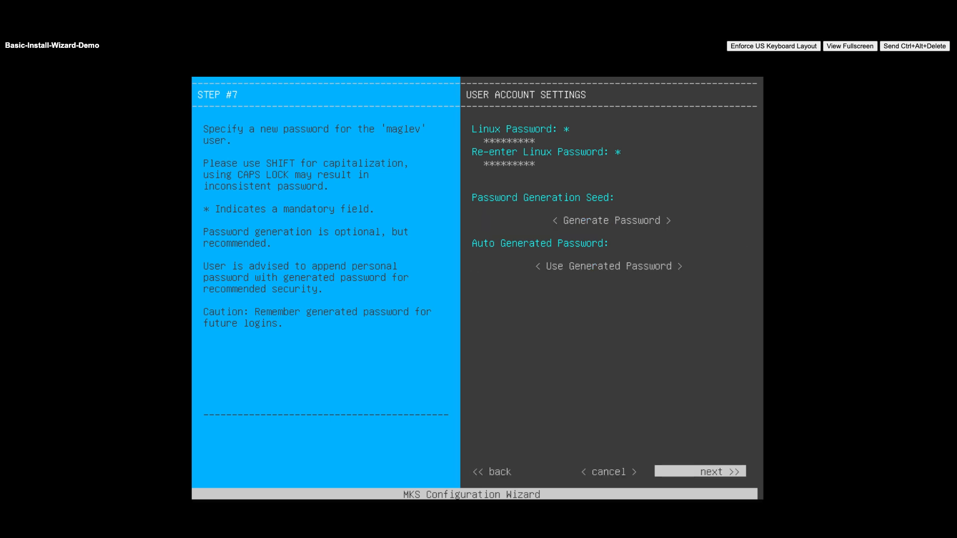
key(Return)
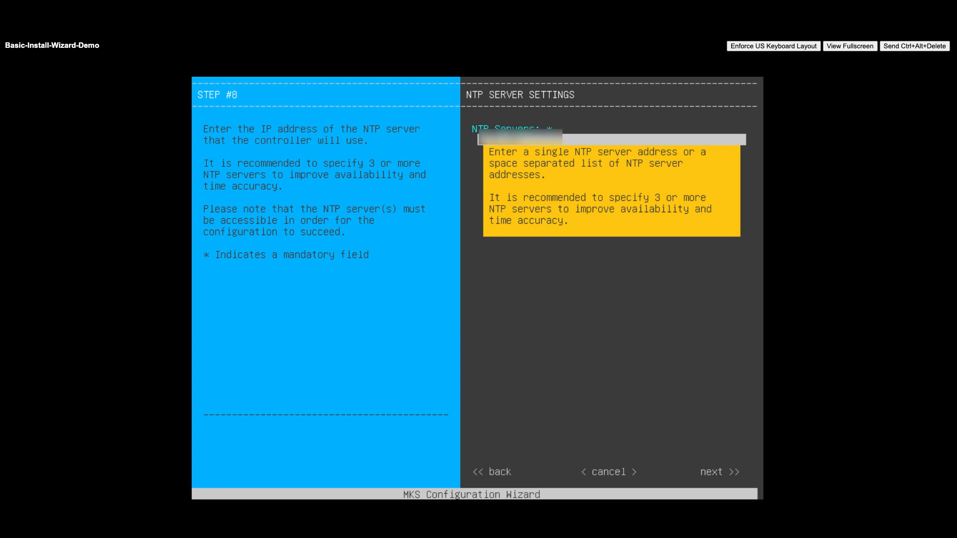
Keep the filled-in NTP server address and continue past the NTP server settings
key(Tab)
key(Tab)
key(Tab)
key(Tab)
key(Return)
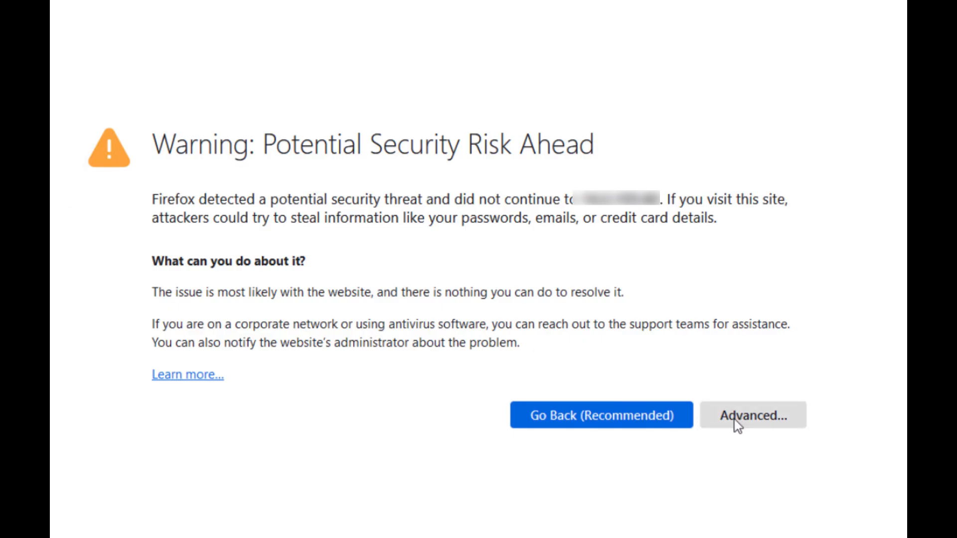
In Firefox, accept the certificate security risk for the appliance's address and open the Cisco Catalyst Center login form
click(734, 420)
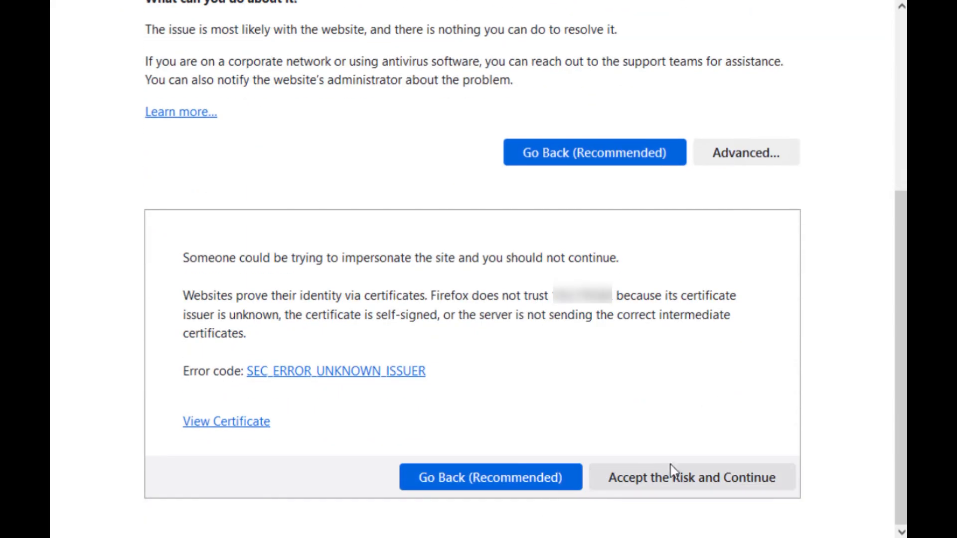
click(670, 470)
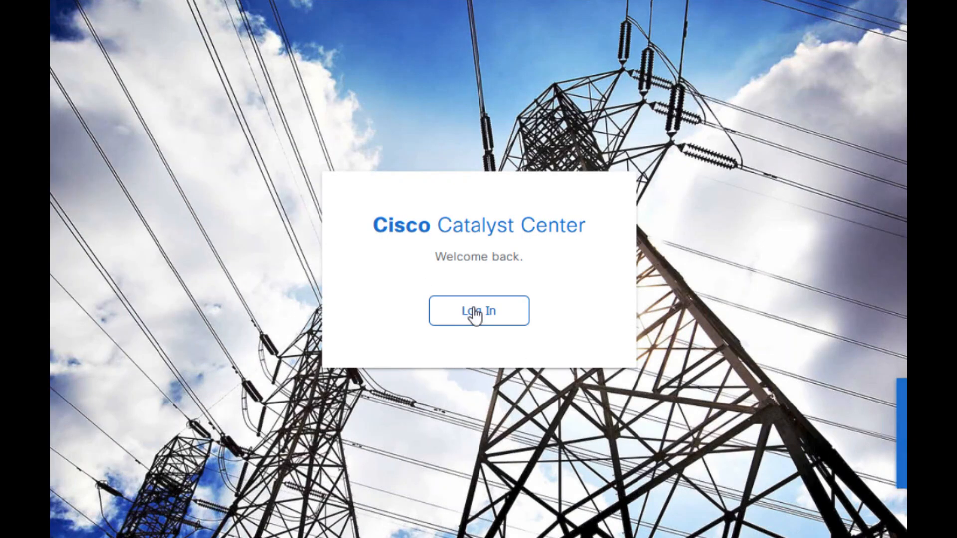
click(474, 311)
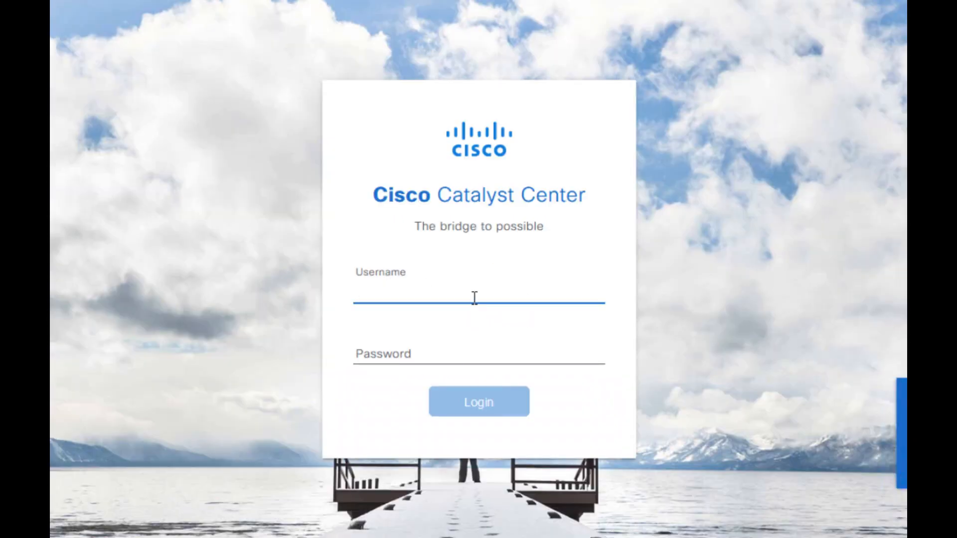
Log in to Cisco Catalyst Center as admin with the temporary account password, and decline saving the login in the browser
text(admin)
key(Tab)
text(••••••••••)
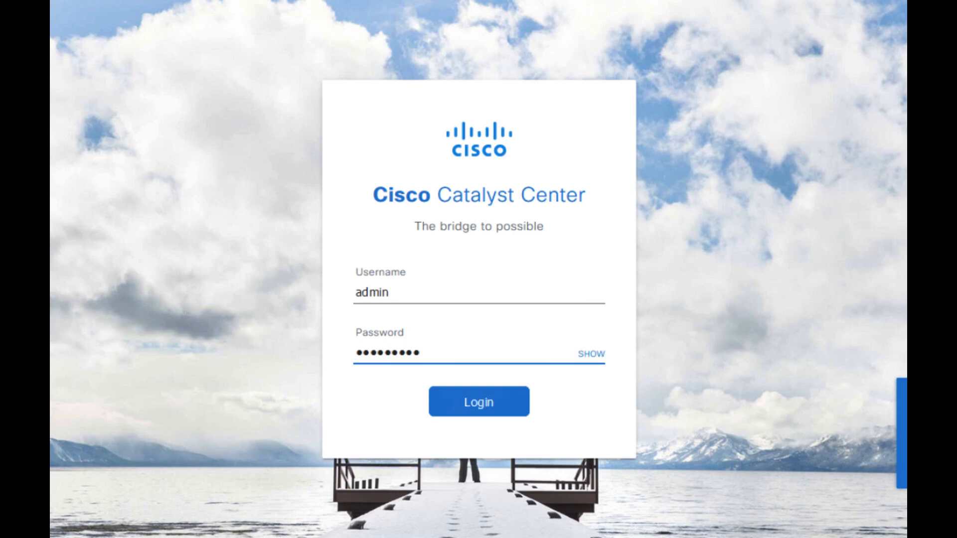
click(589, 355)
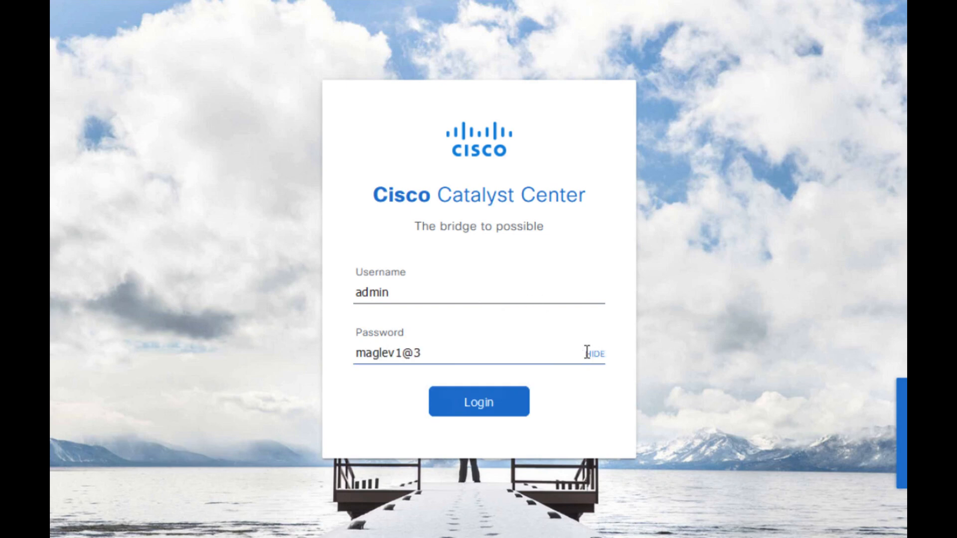
click(454, 413)
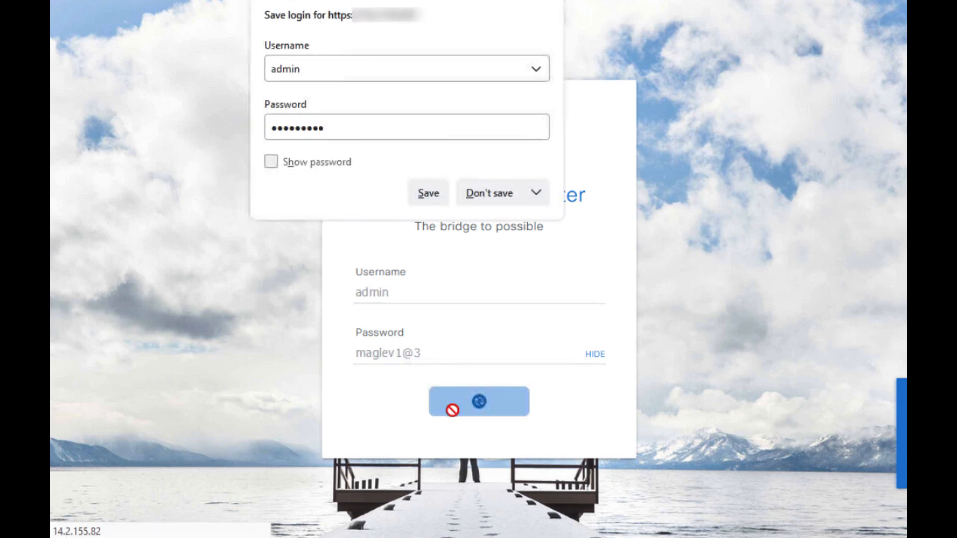
click(495, 196)
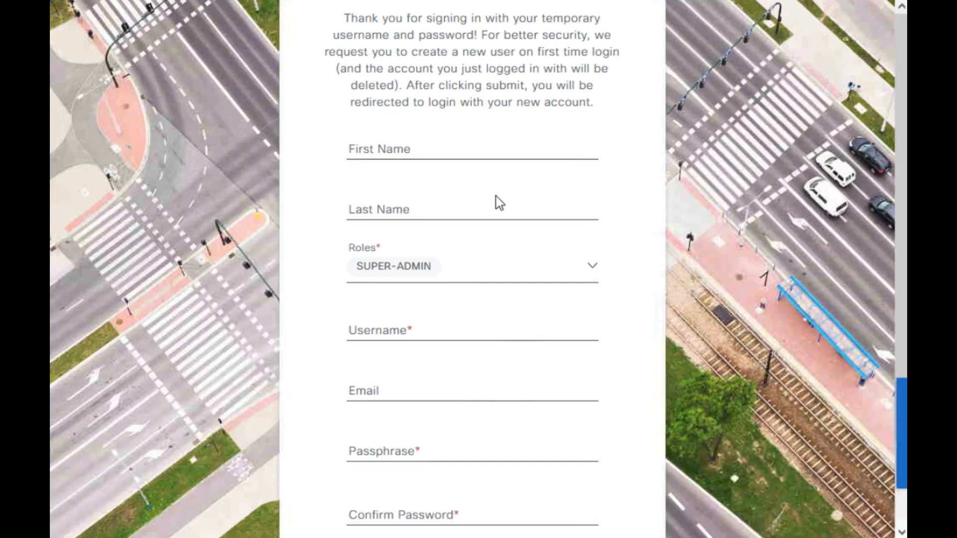
Fill in the new super-admin account with first name TAC, last name DEMO and username tac-demo
click(451, 141)
text(TAC)
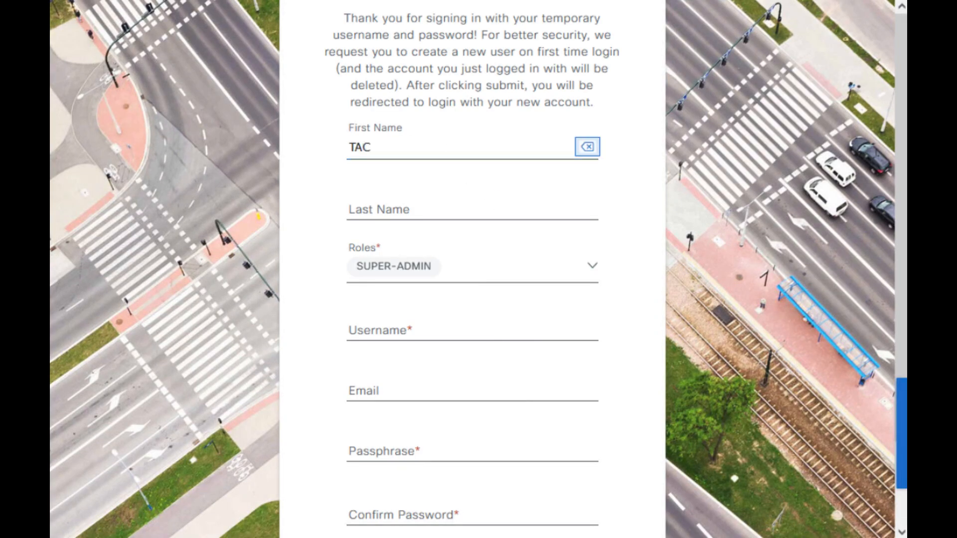
key(Tab)
text(DEMO)
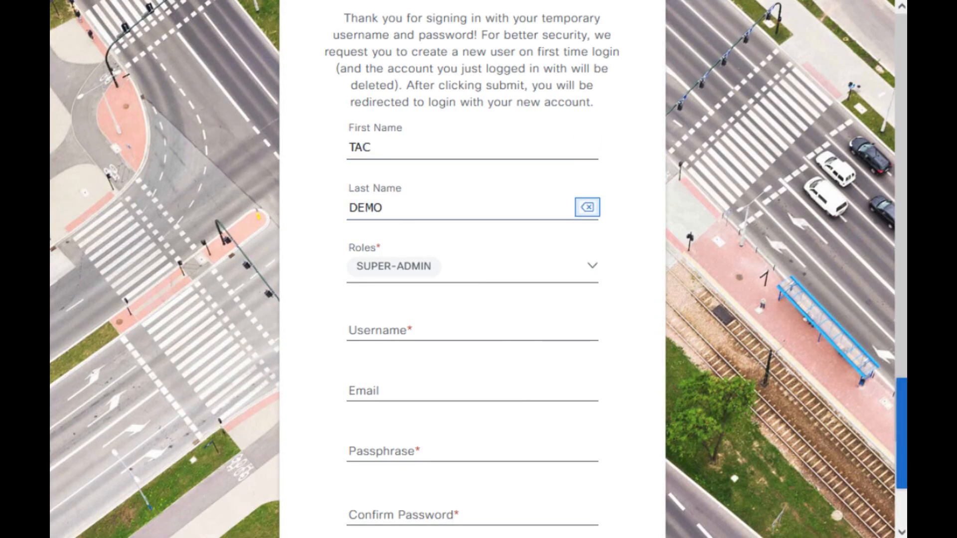
key(Tab)
key(Tab)
text(tac-demo)
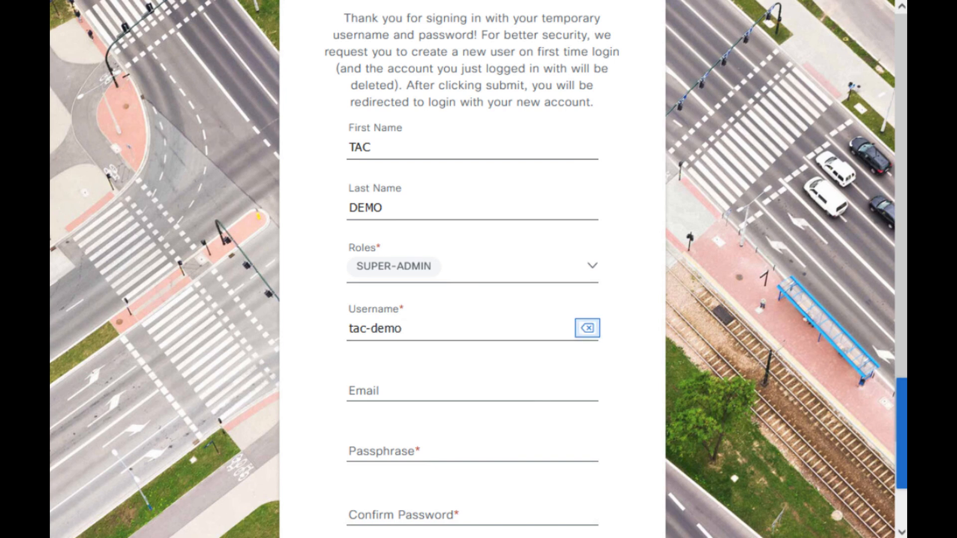
Enter and confirm the new account's passphrase with the email left blank, submit the form, and decline saving the login in the browser
key(Tab)
key(Tab)
text(••••••••••)
key(Tab)
key(Tab)
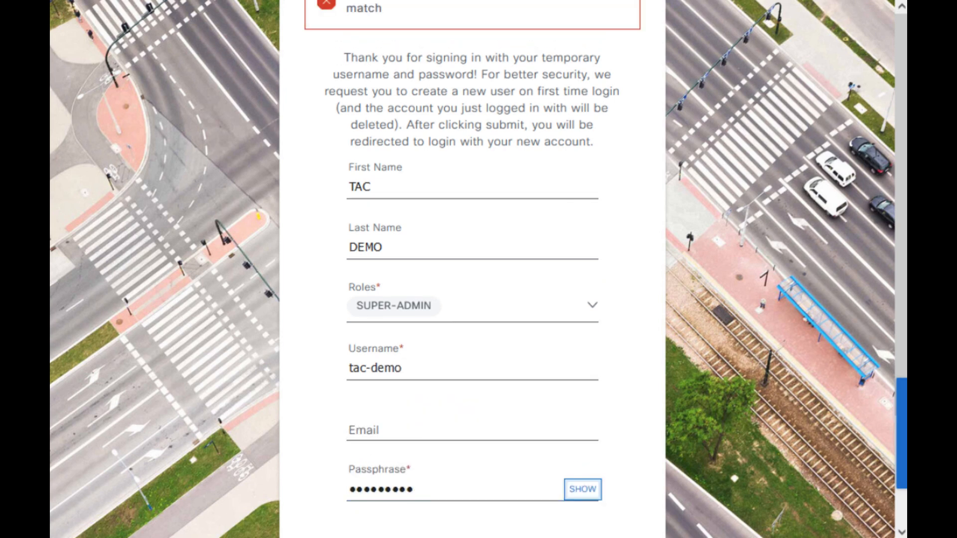
text(•••••••••)
click(463, 494)
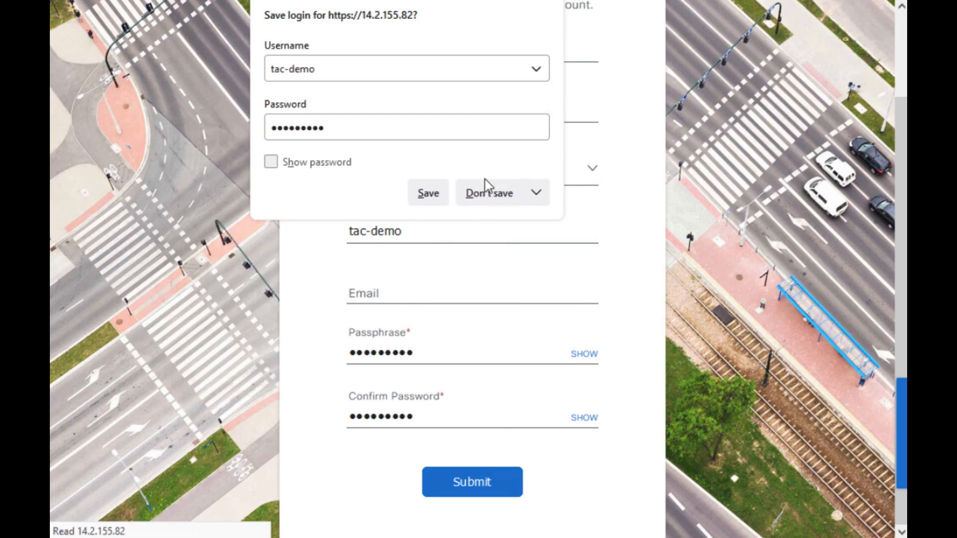
click(485, 182)
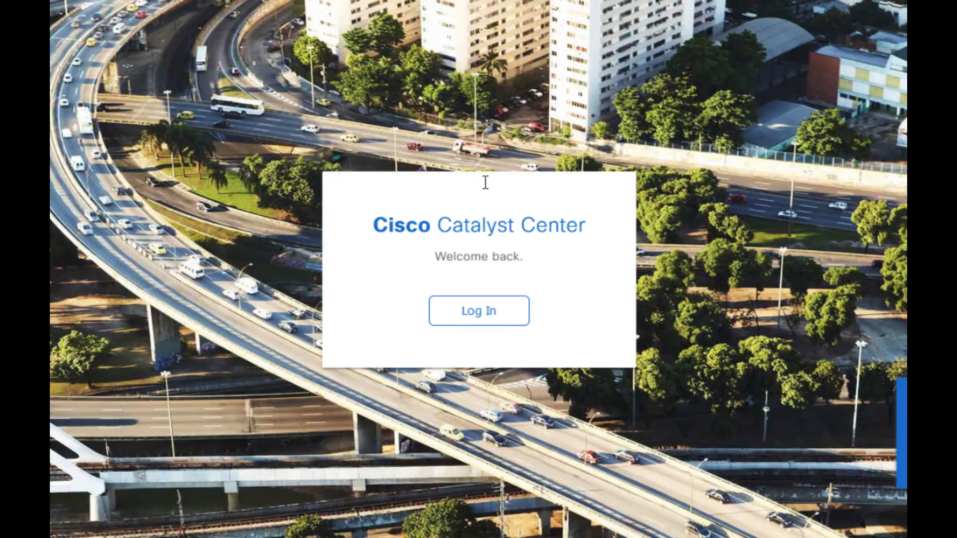
Log in to Cisco Catalyst Center as tac-demo with the new account's password, and decline saving the login
click(490, 322)
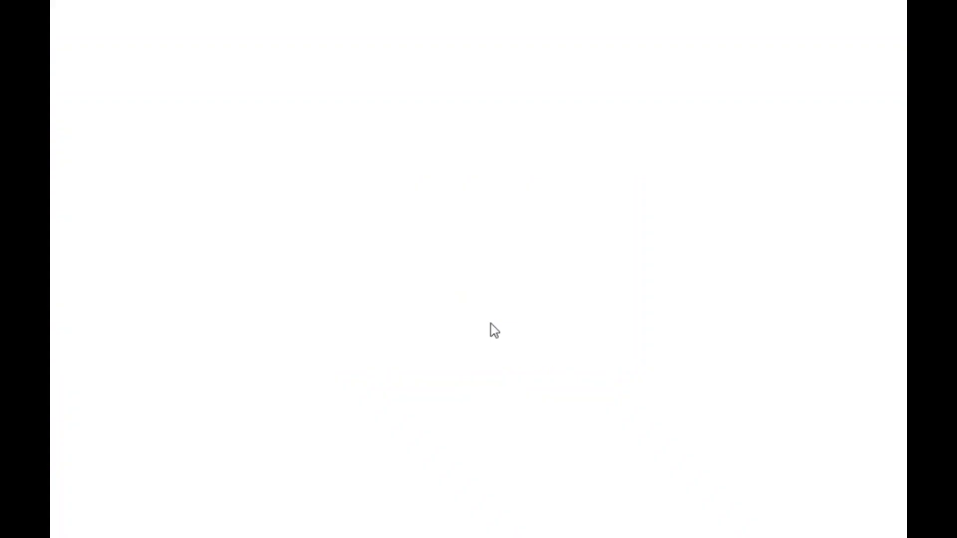
click(483, 289)
text(tac-demo)
key(Tab)
text(•••••••••)
key(Return)
click(490, 197)
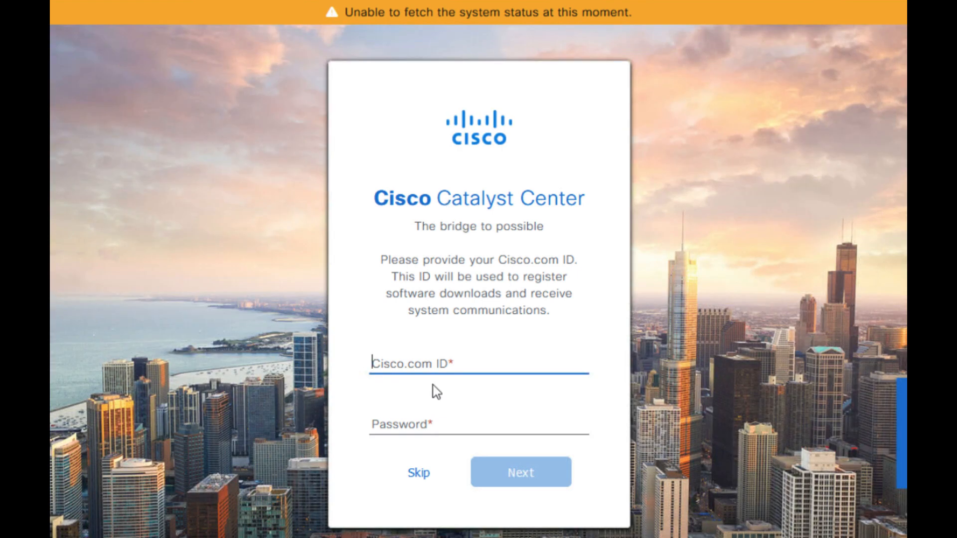
Skip the Cisco.com ID registration and accept the Terms and Conditions
click(423, 469)
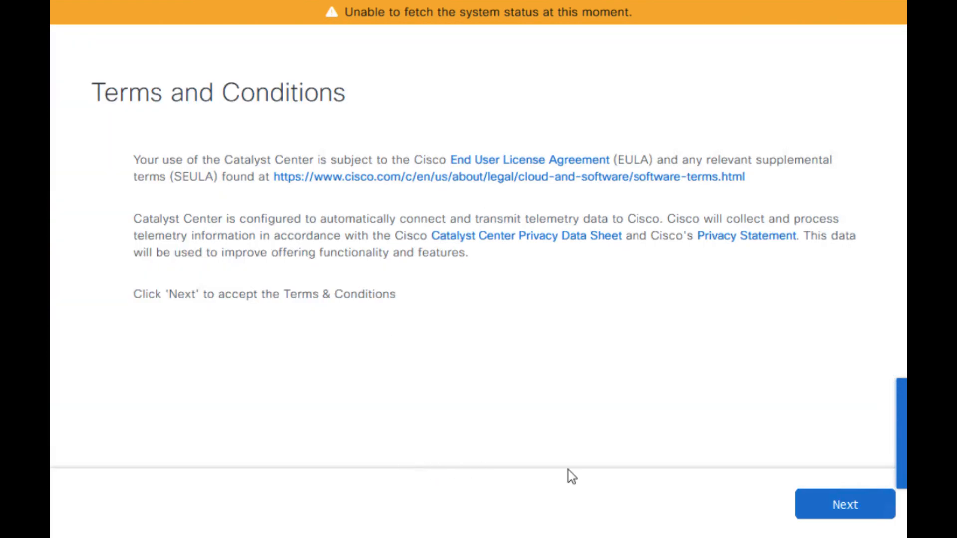
click(840, 502)
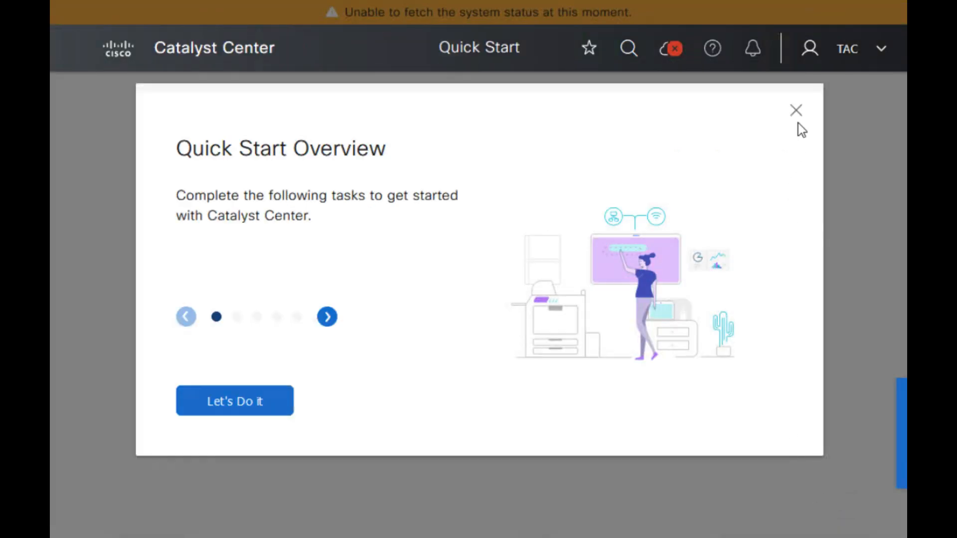
Dismiss the Quick Start Overview and exit the device discovery workflow
click(799, 116)
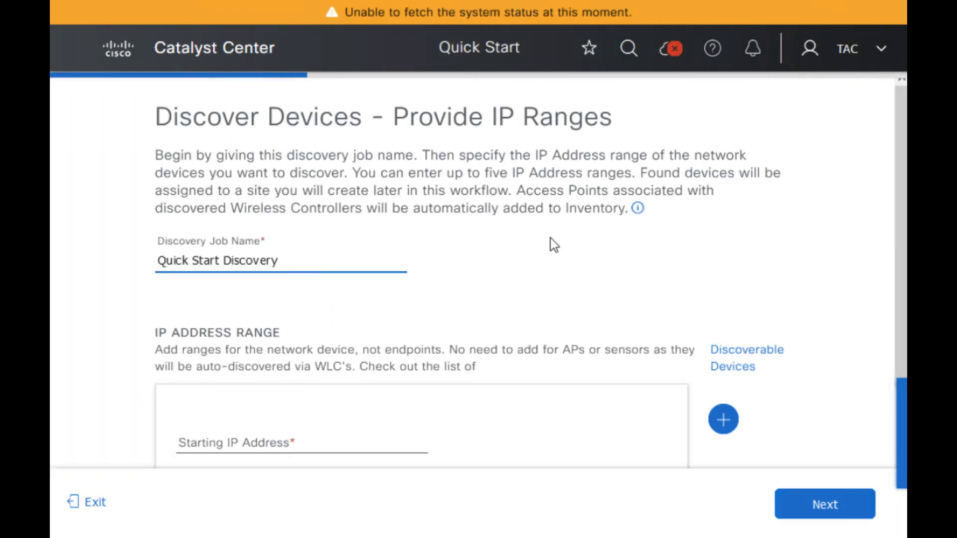
click(96, 504)
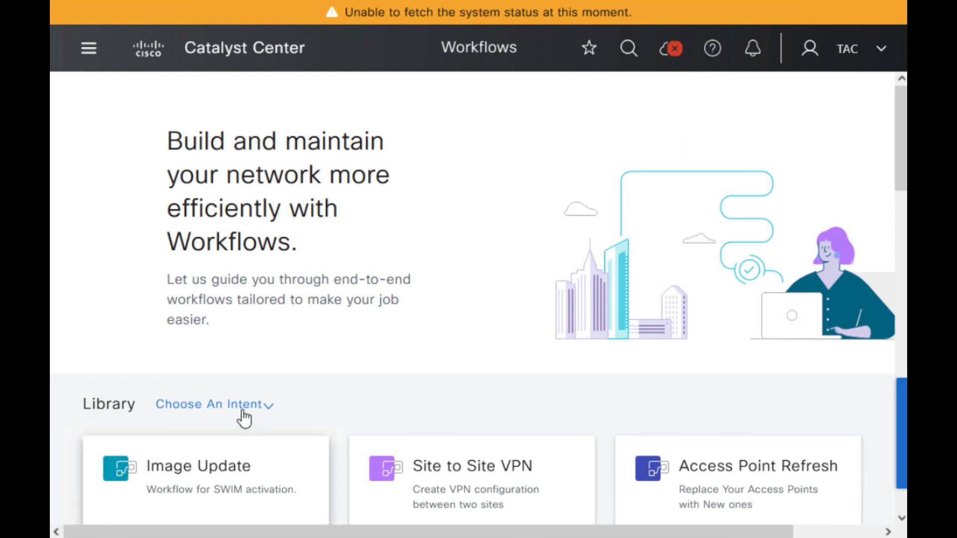
click(278, 396)
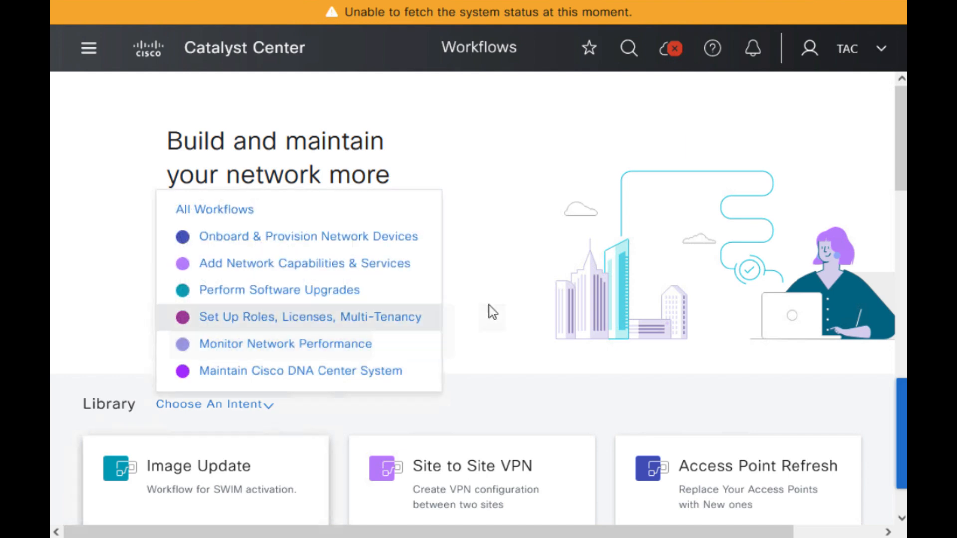
click(489, 306)
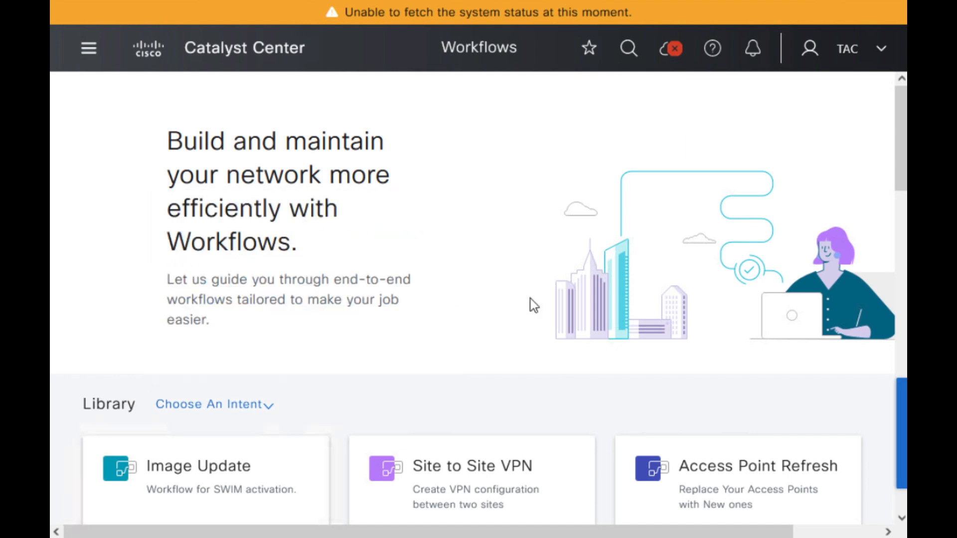